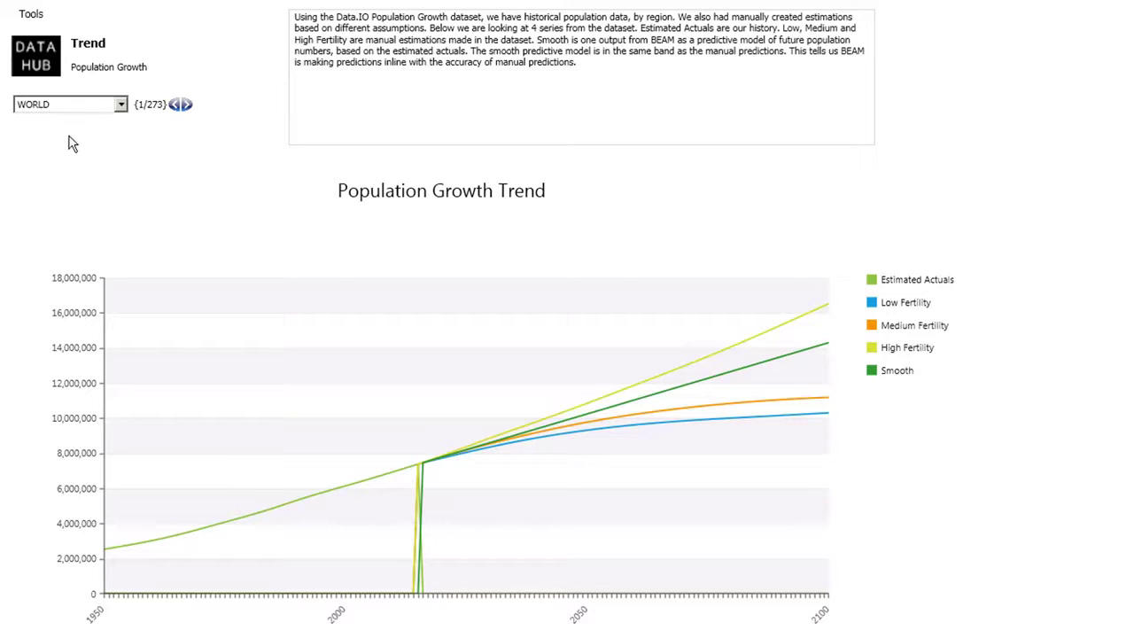
Browse the regions available for the Population Growth trend chart and close the list without changing the WORLD selection.
click(117, 106)
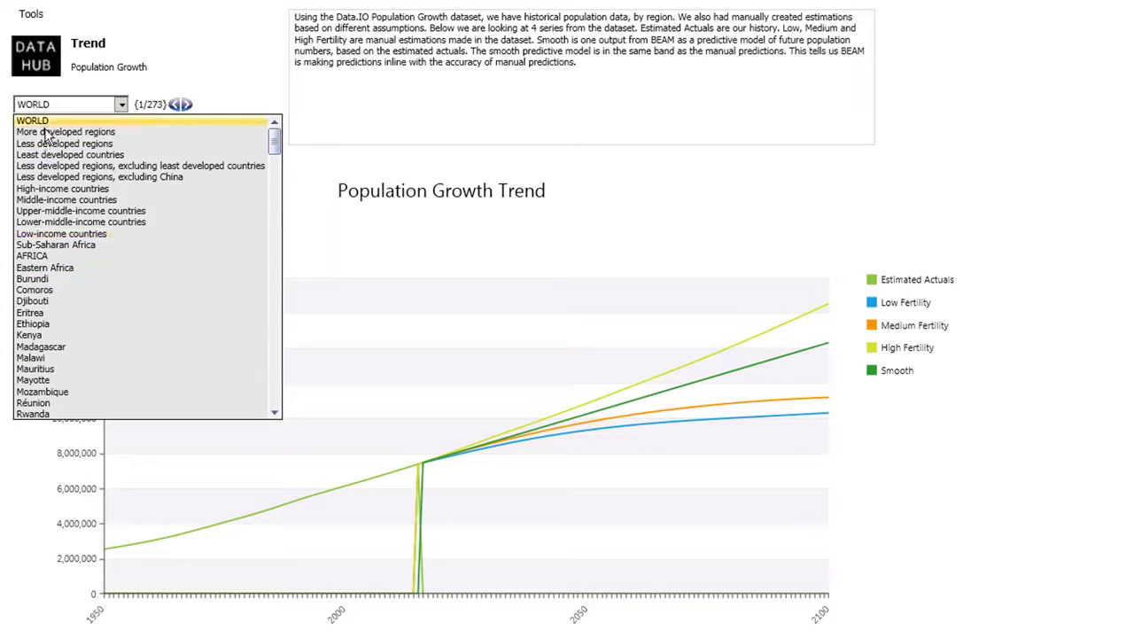
key(Down)
key(Down)
key(Down)
key(Down)
key(Down)
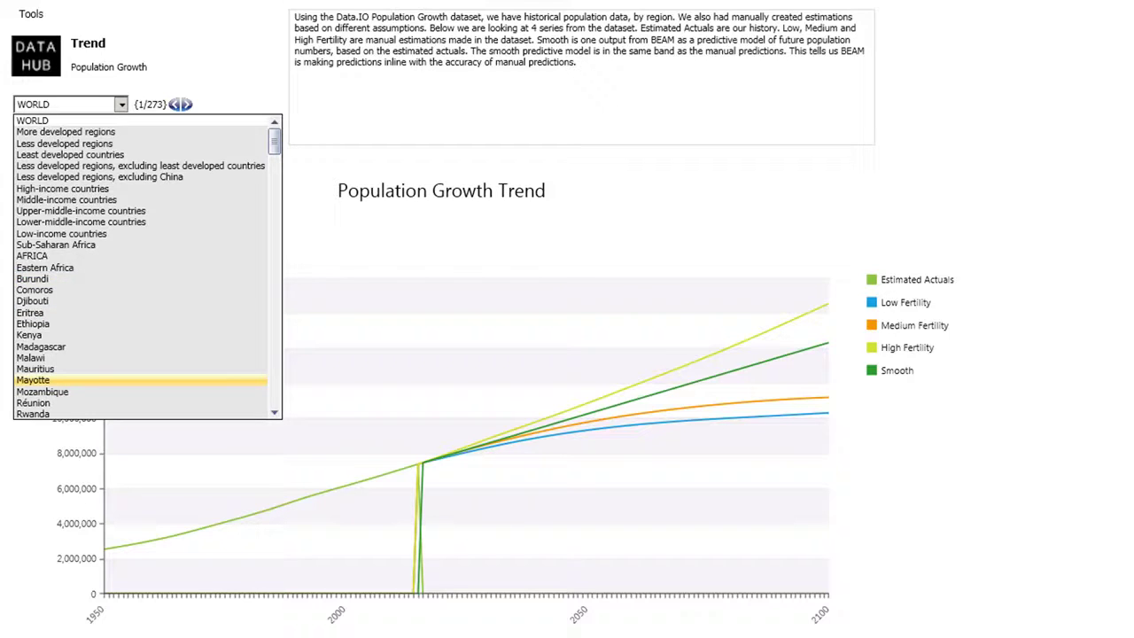
key(Escape)
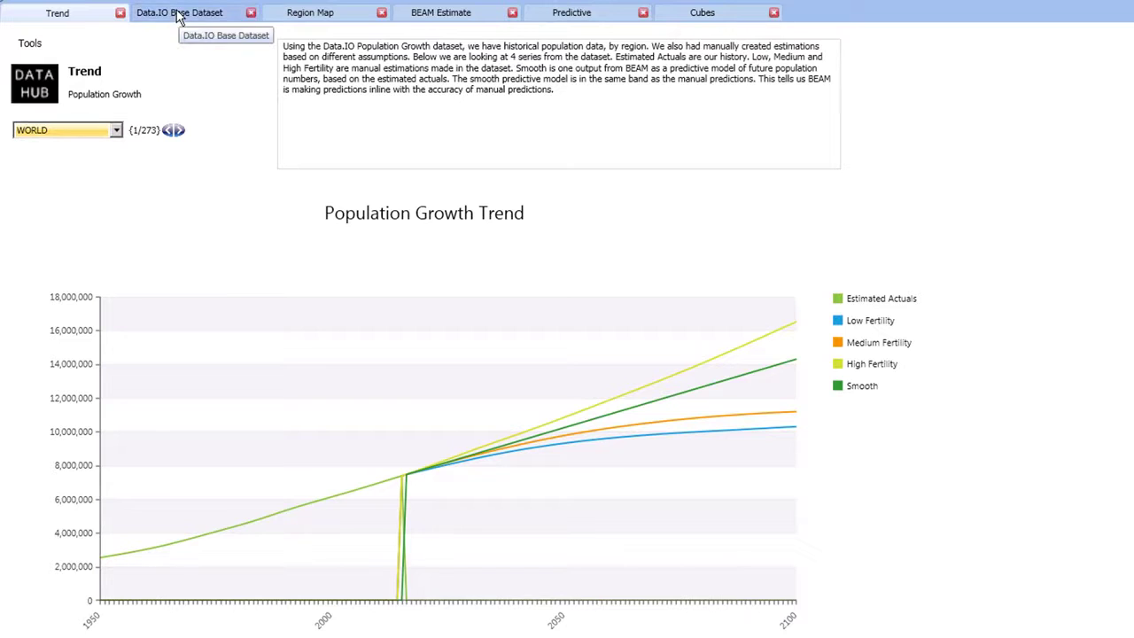
Open the Data.IO Base Dataset screen and examine the Estimated Actuals from 1950 and the forward-looking estimates starting in 2015.
click(177, 13)
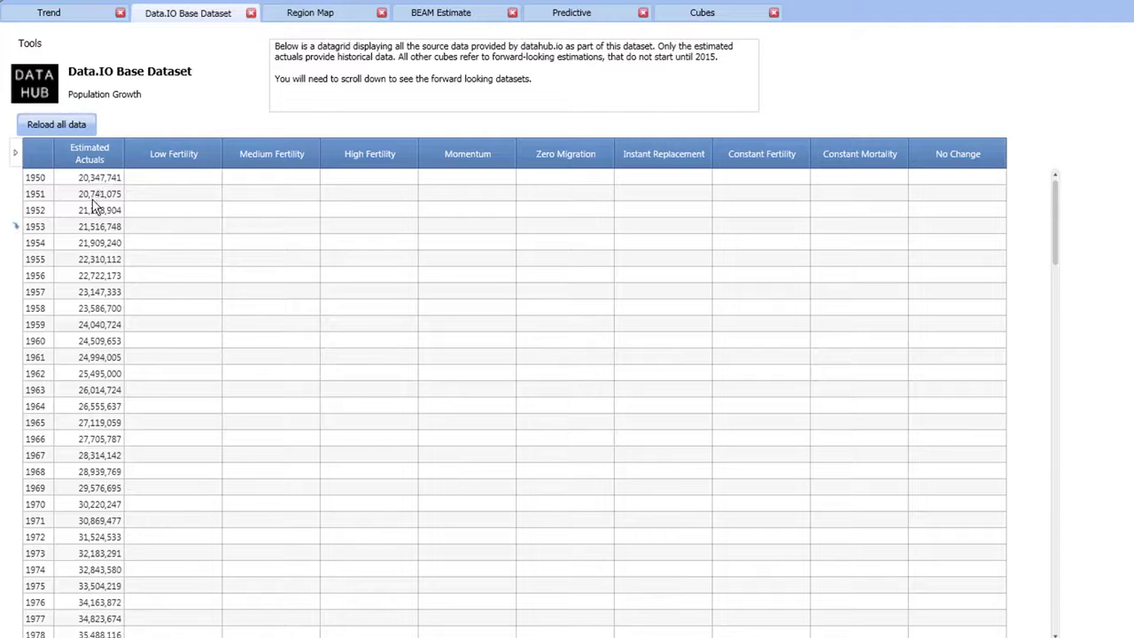
click(94, 379)
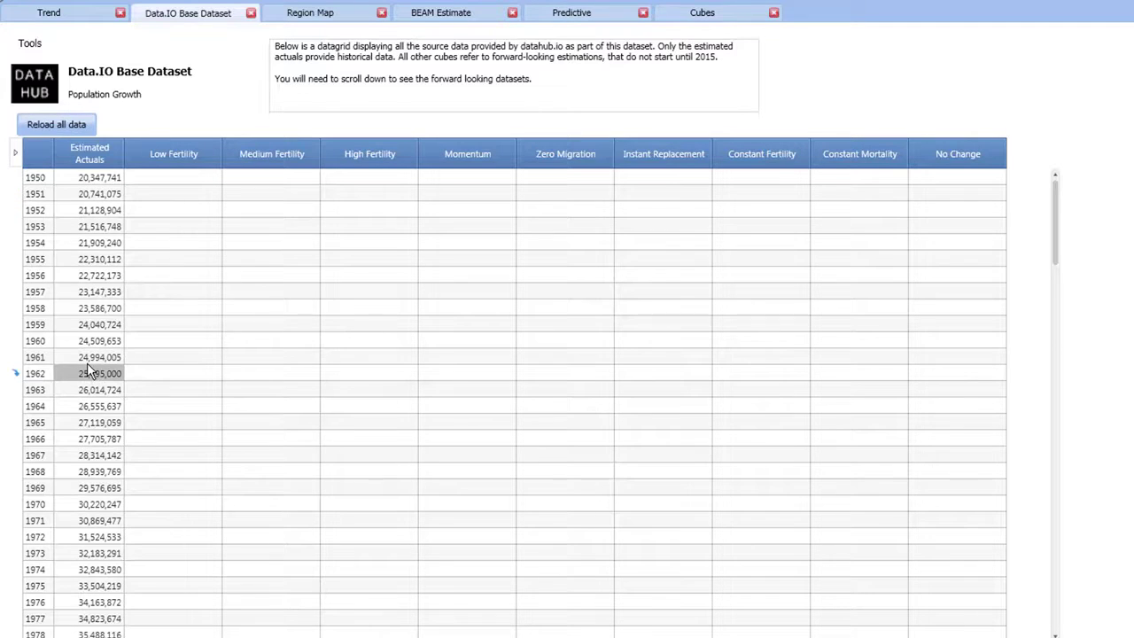
scroll(90, 373, down, 7)
scroll(89, 371, down, 10)
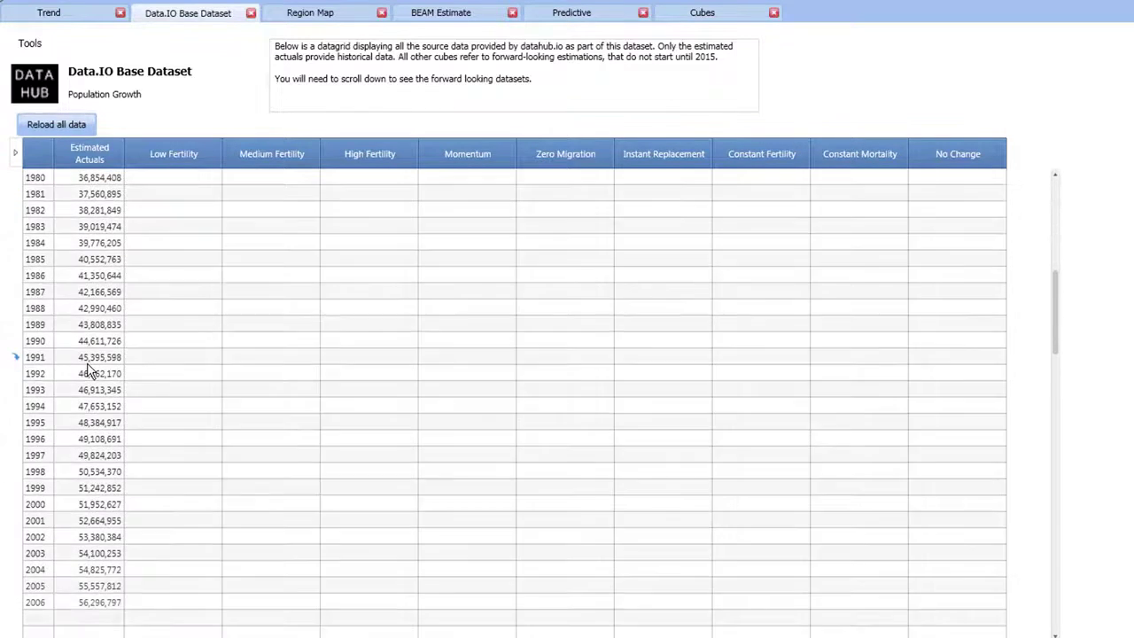
scroll(89, 371, down, 1)
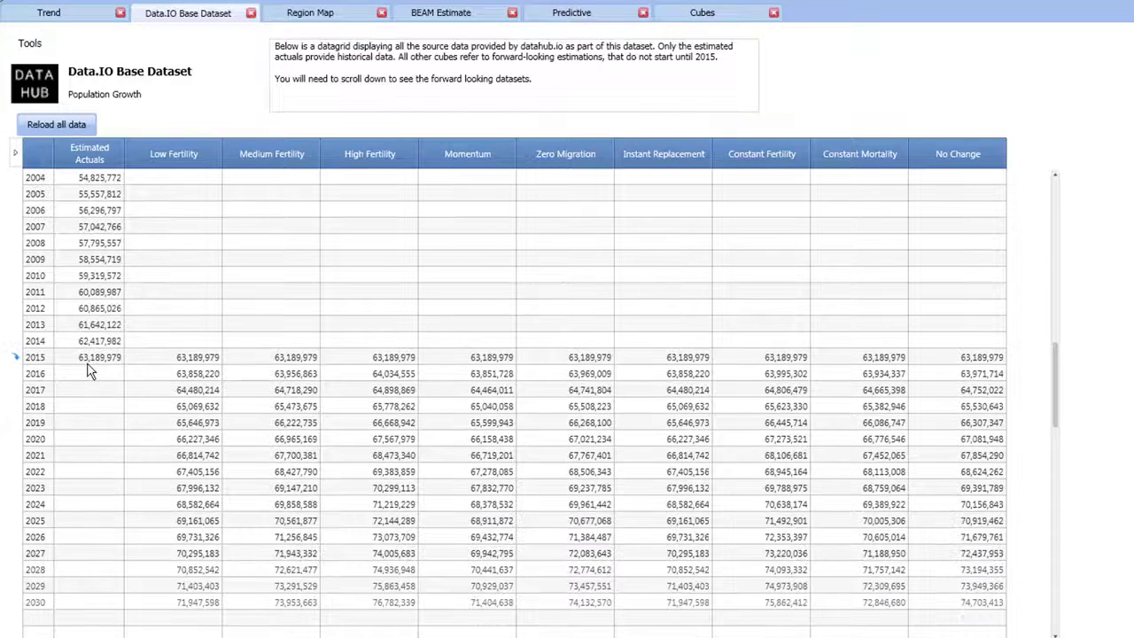
scroll(372, 376, up, 2)
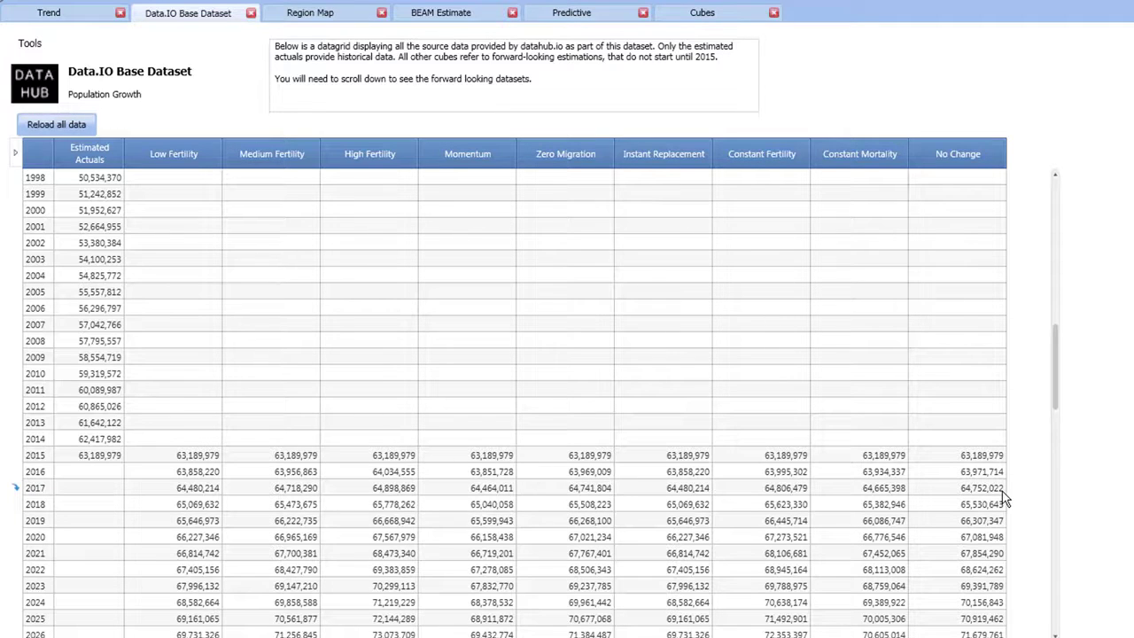
Open the Region Map, zoom in on southern Africa, and inspect the Medium Fertility values for Comoros and Djibouti.
click(323, 18)
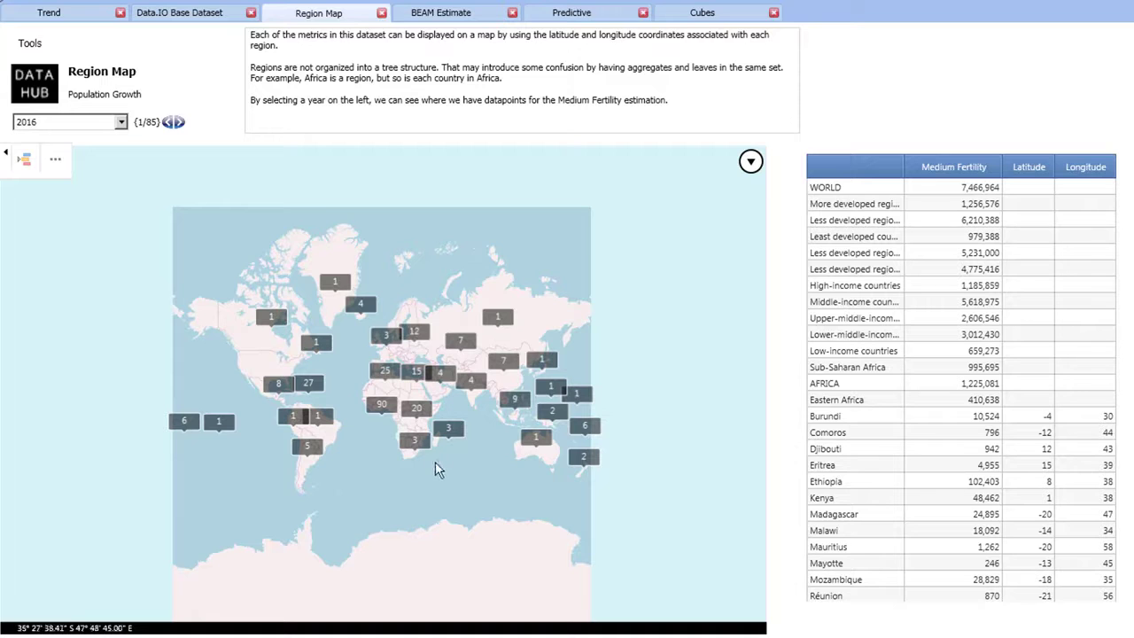
scroll(425, 464, up, 1)
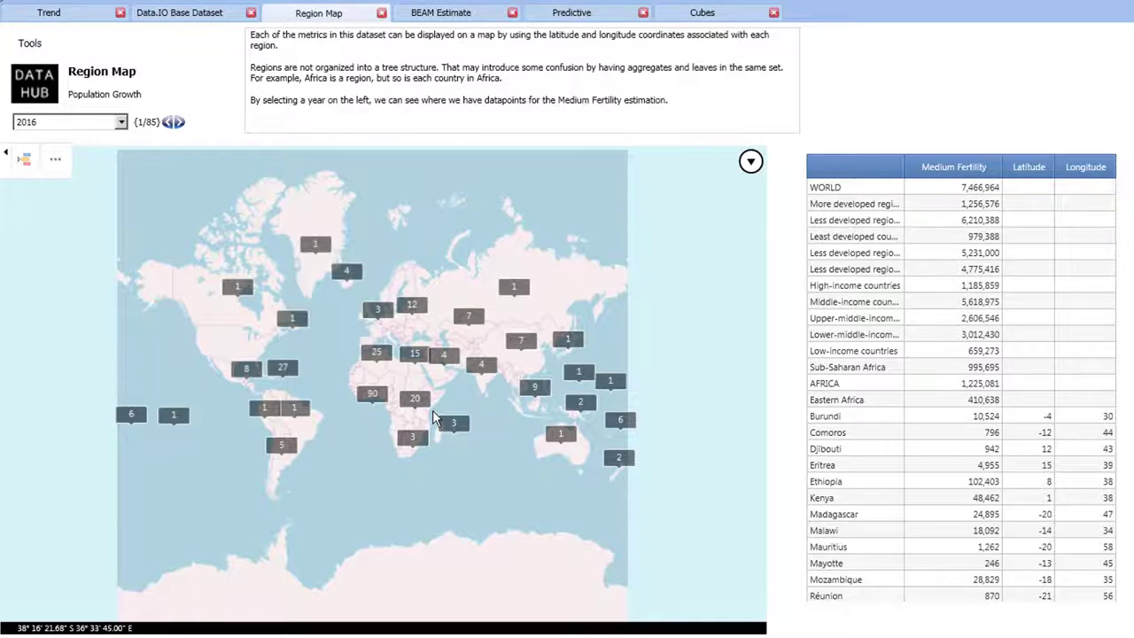
scroll(433, 412, up, 1)
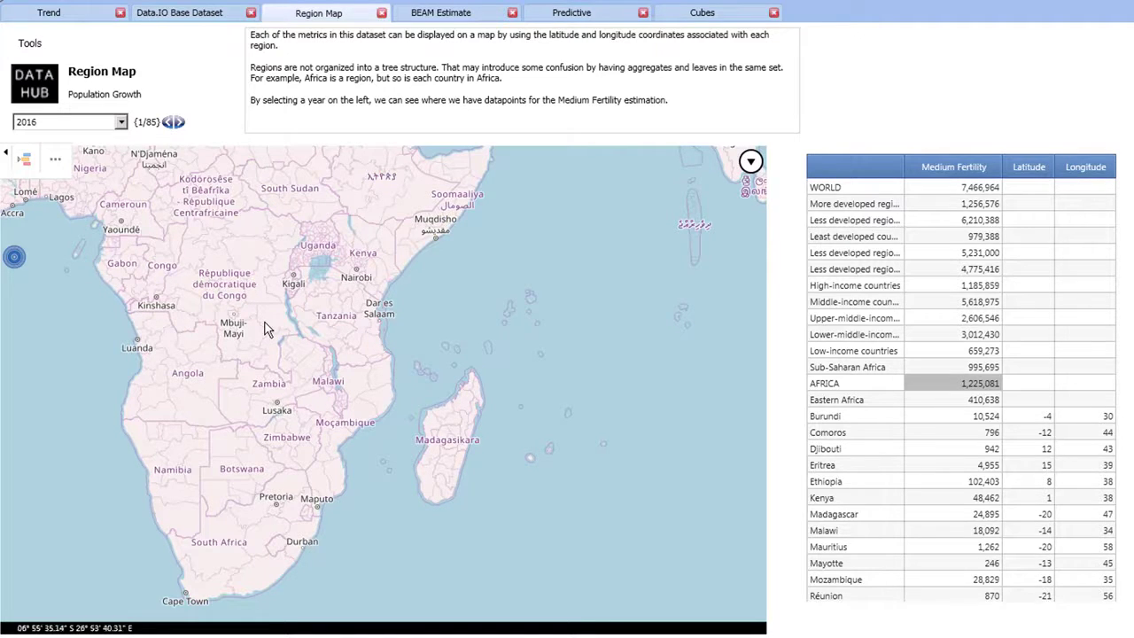
click(978, 434)
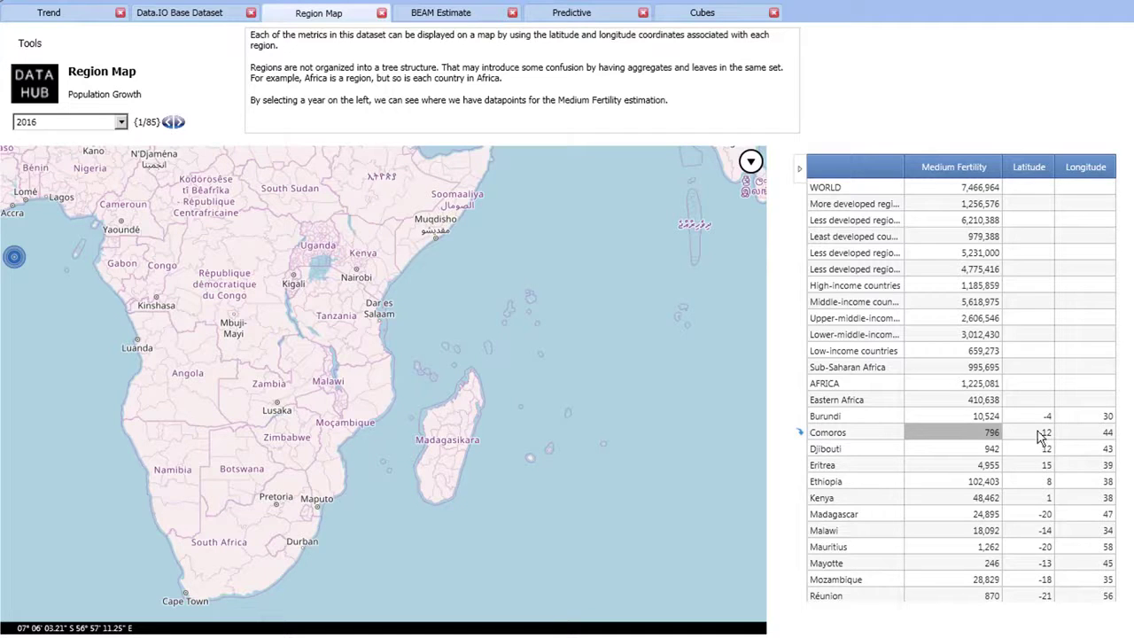
click(979, 449)
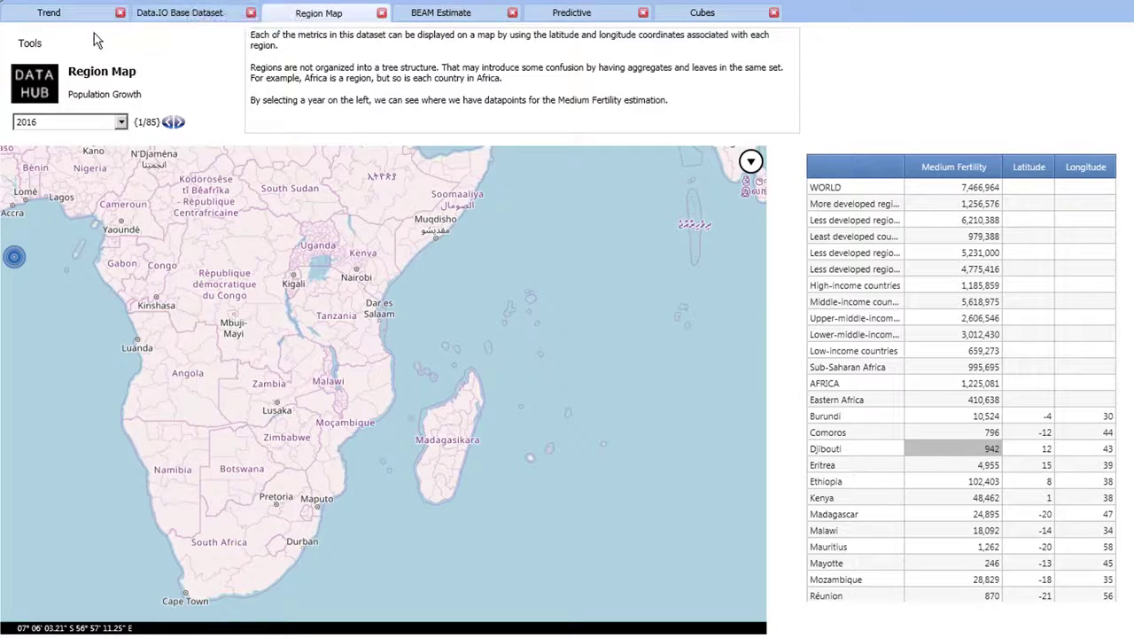
Open the BEAM Estimate screen and inspect Uganda's Interval Lower, High Fertility, MASE, MAE and MAPE values from 2016 onward.
click(426, 17)
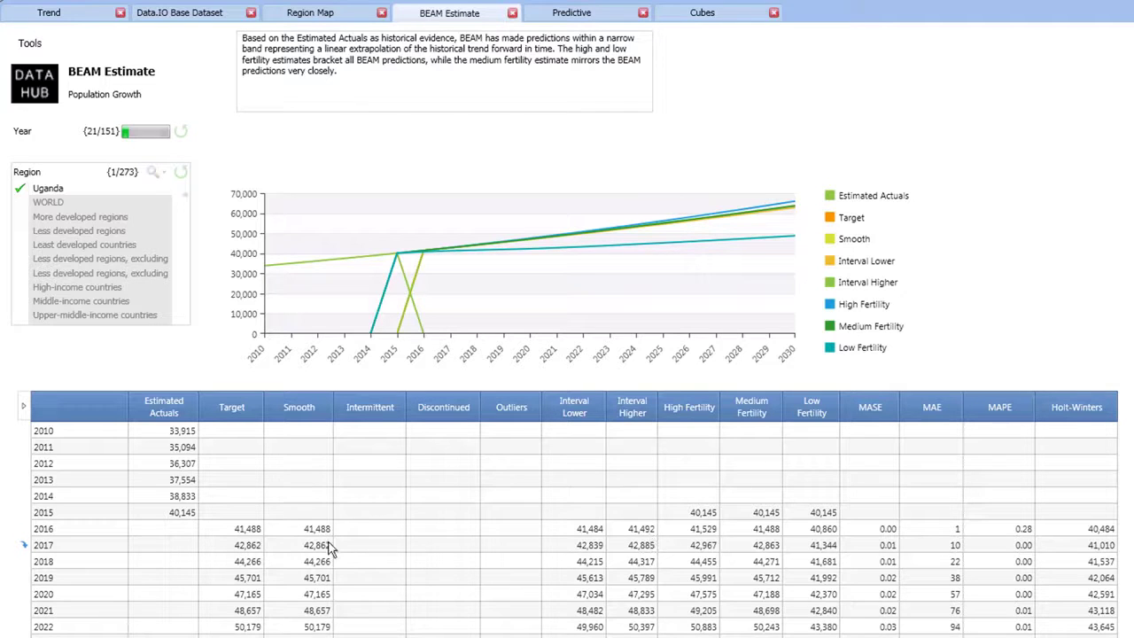
click(590, 533)
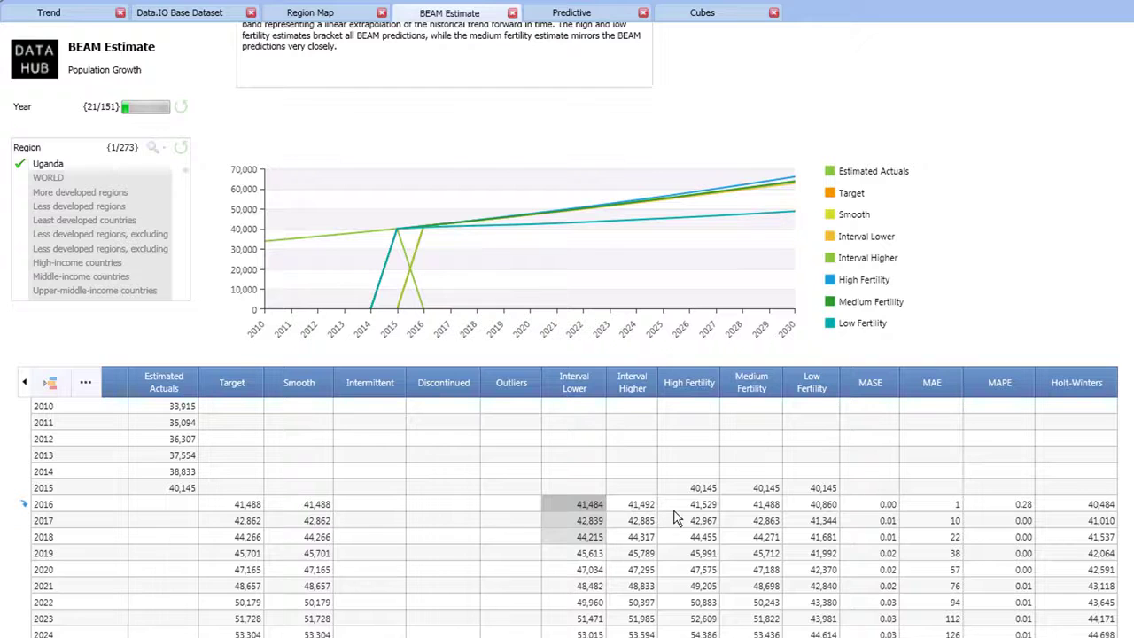
click(684, 507)
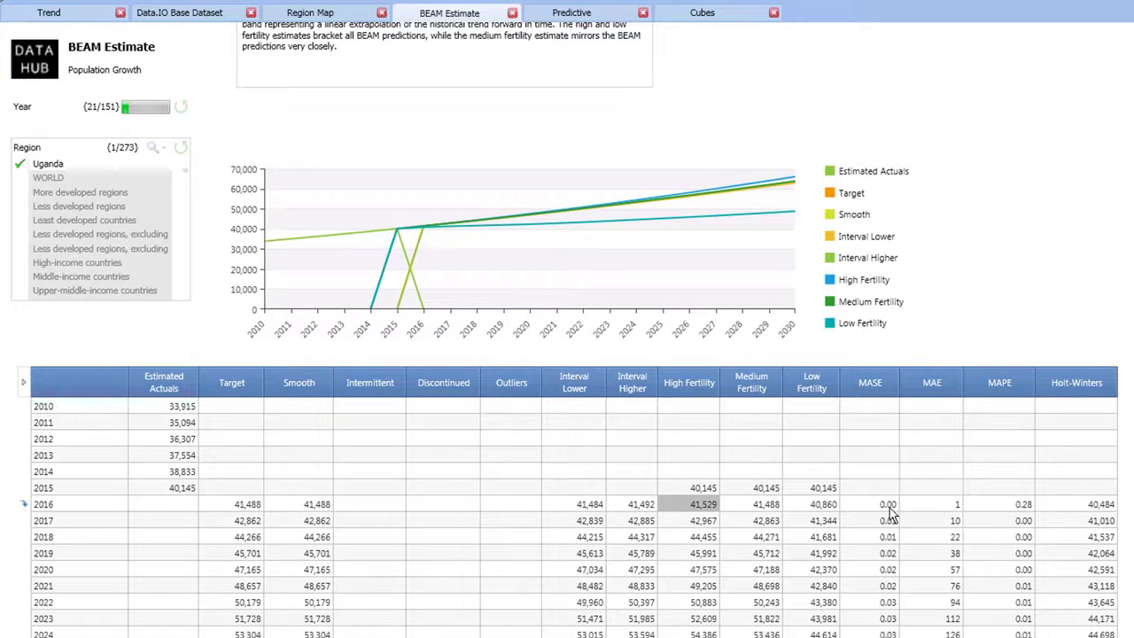
drag(889, 507, 996, 518)
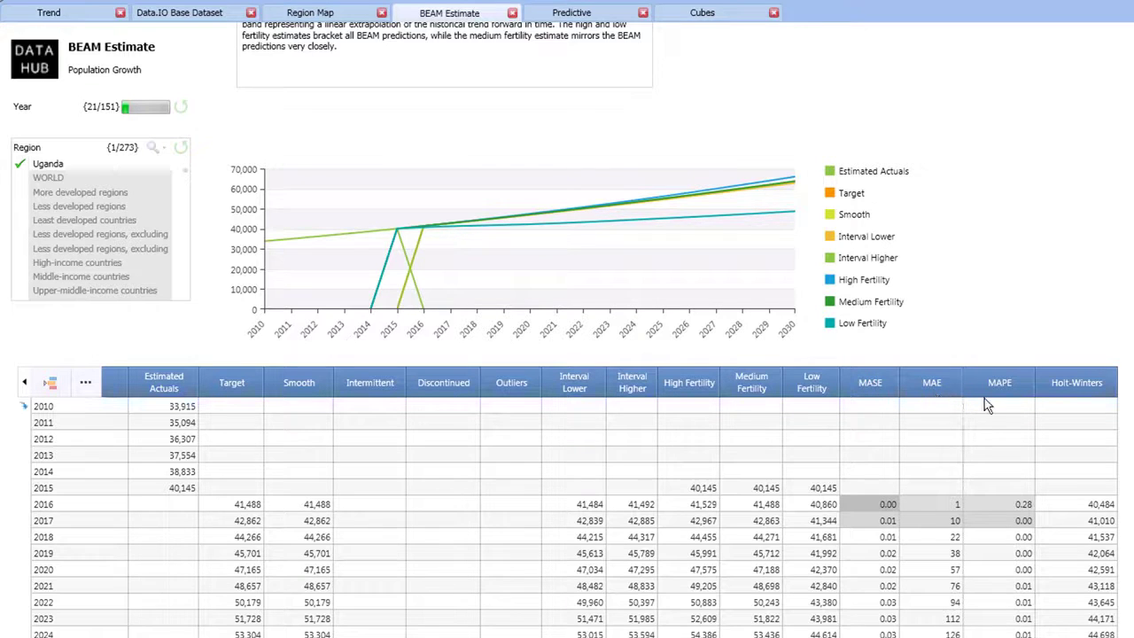
click(925, 553)
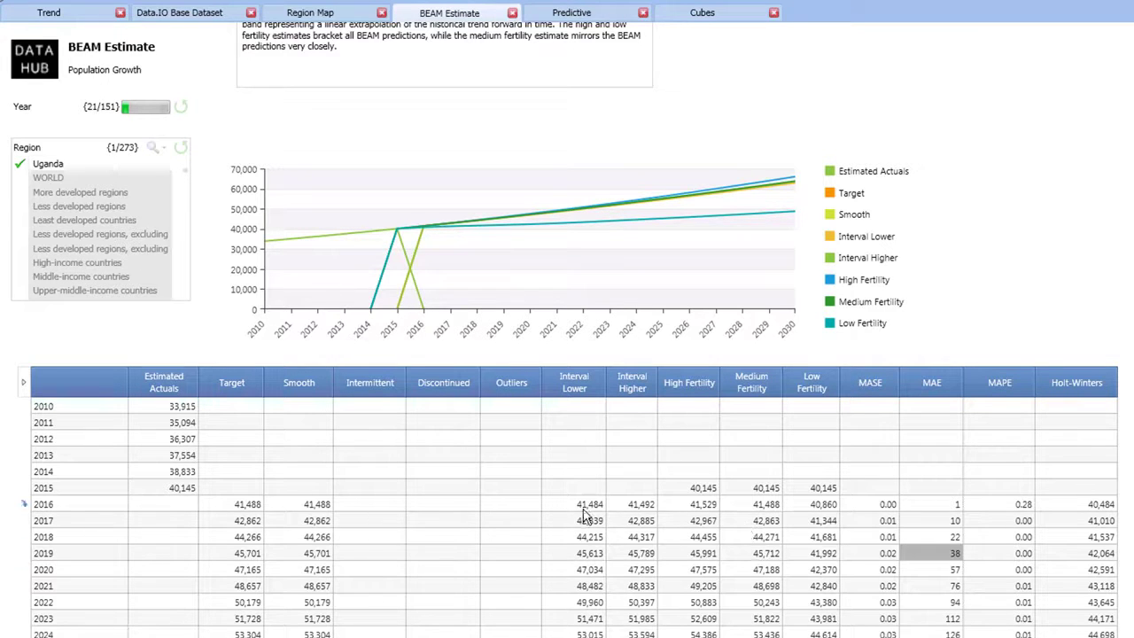
Compare Uganda's Interval Lower and Interval Higher values for 2016 to 2019 with the 2017 Smooth prediction.
drag(593, 507, 642, 553)
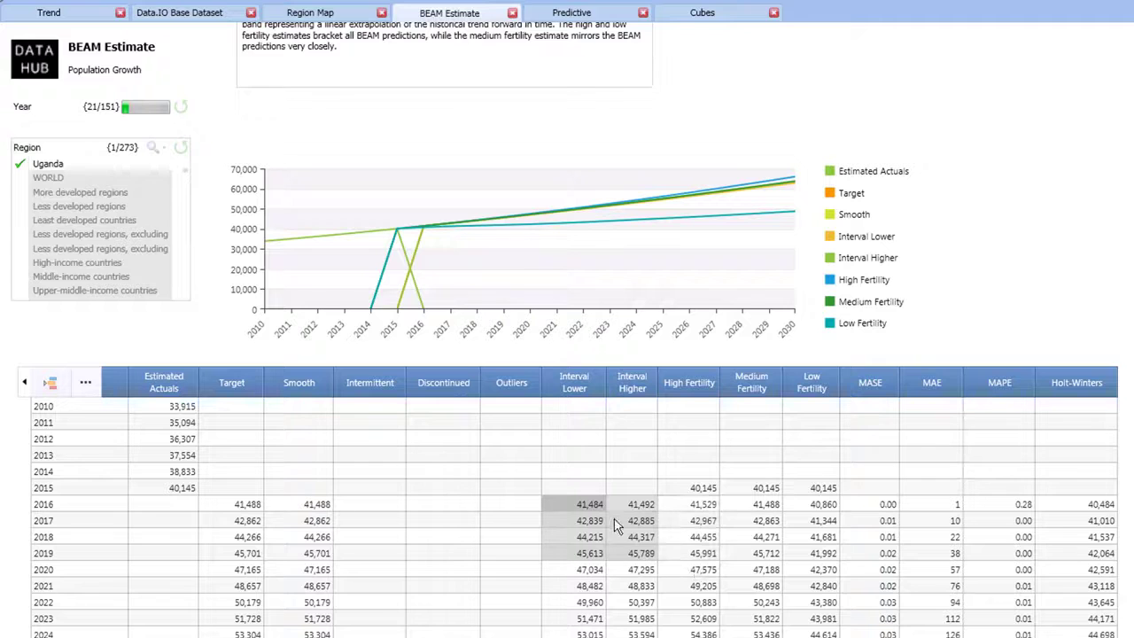
click(311, 522)
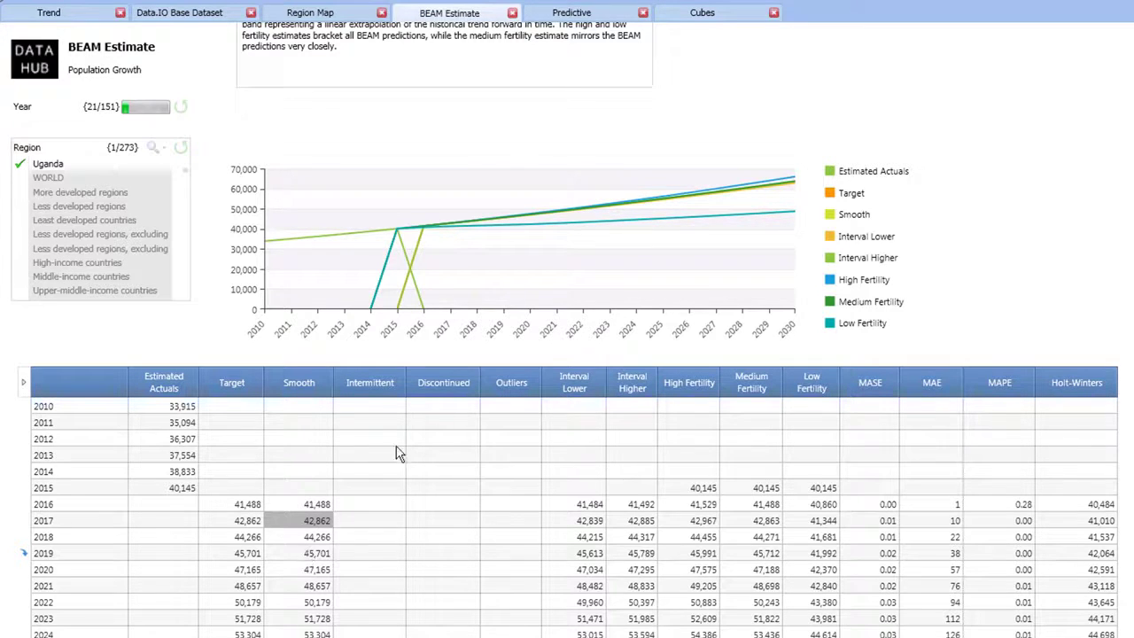
scroll(564, 330, up, 1)
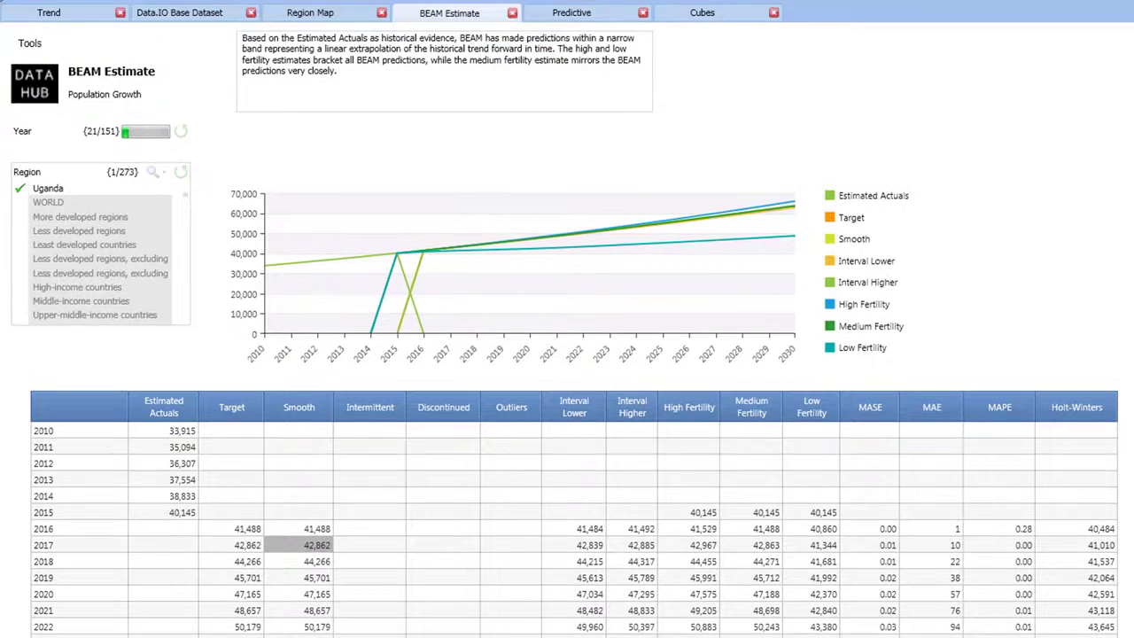
Open the Predictive screen and view which BEAM analytics functions are offered, without starting one.
click(589, 15)
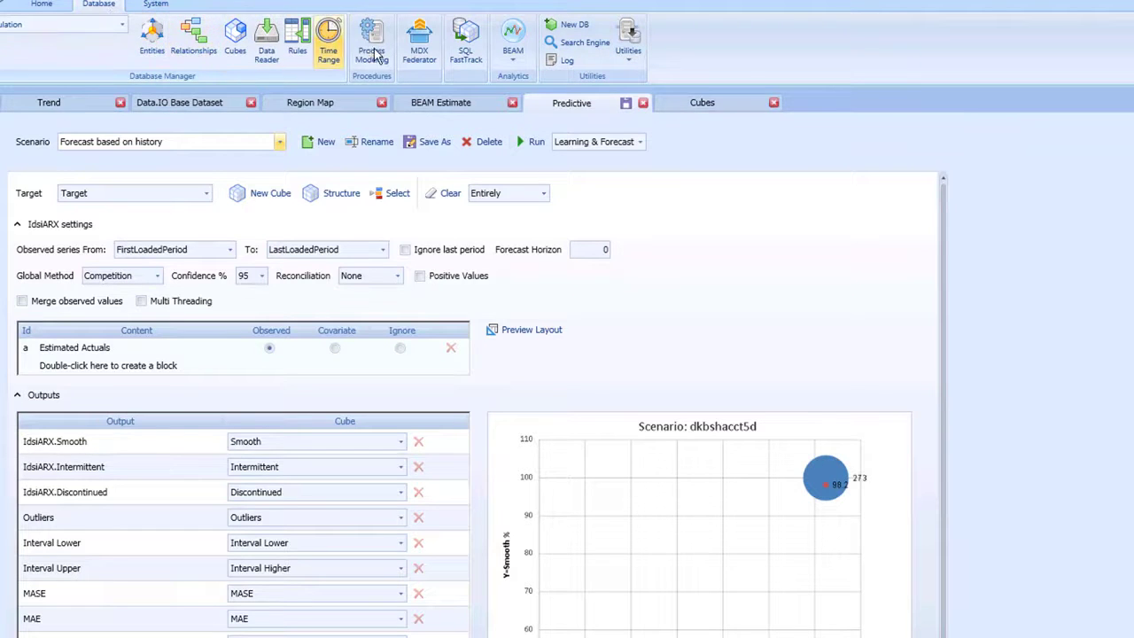
click(513, 46)
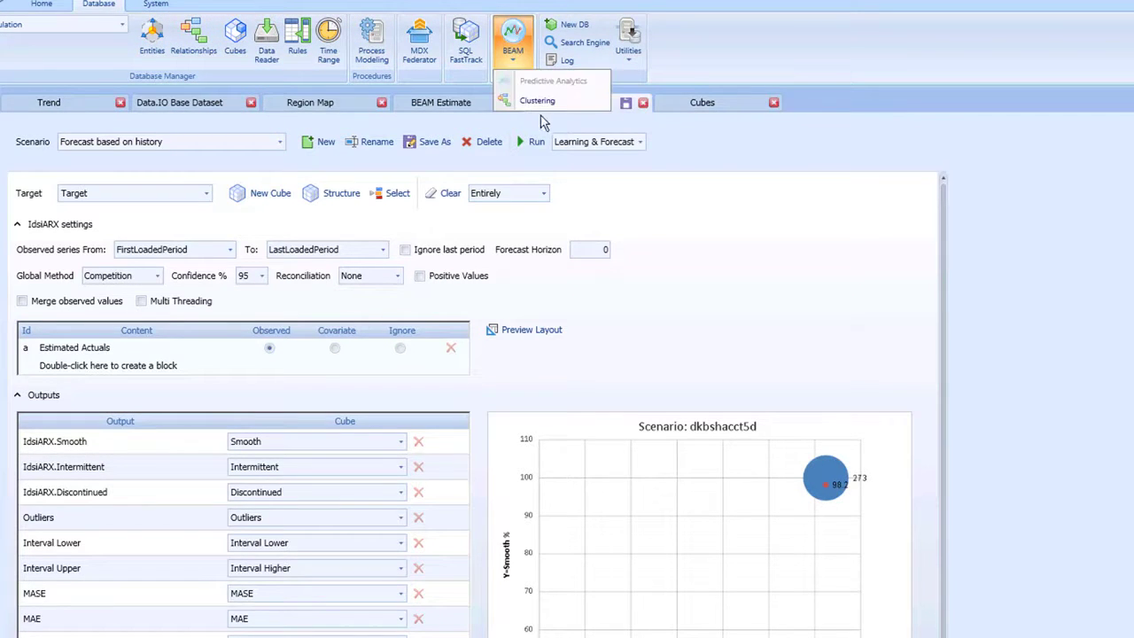
click(1046, 220)
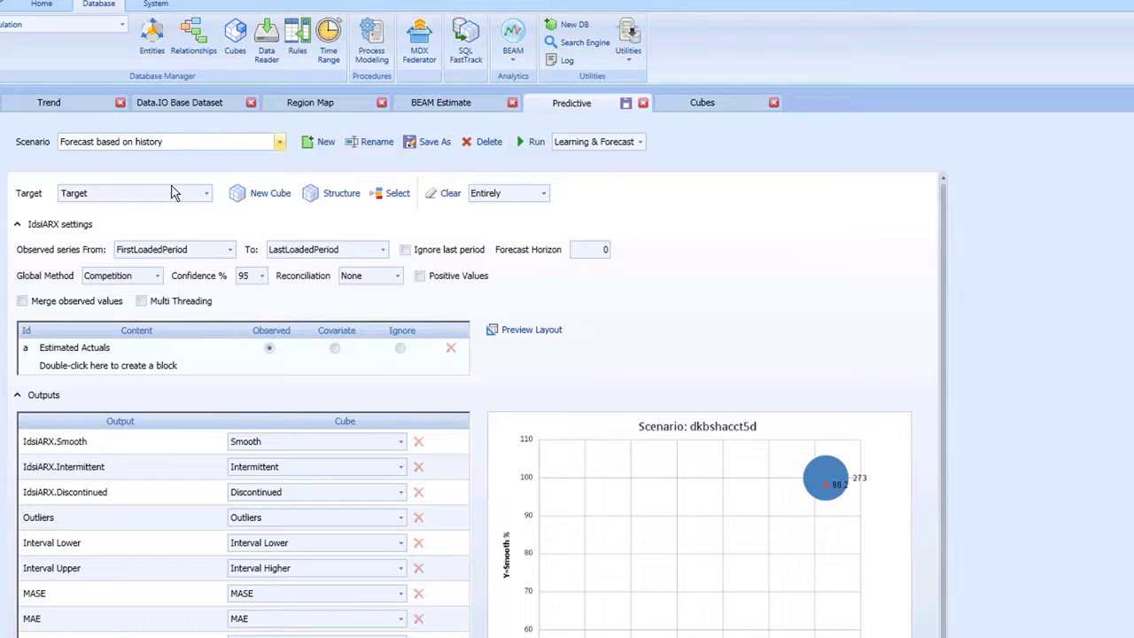
Open the database's cube list, check the High Fertility cube's version structure without changing it, and review the BEAM Output cubes.
click(235, 42)
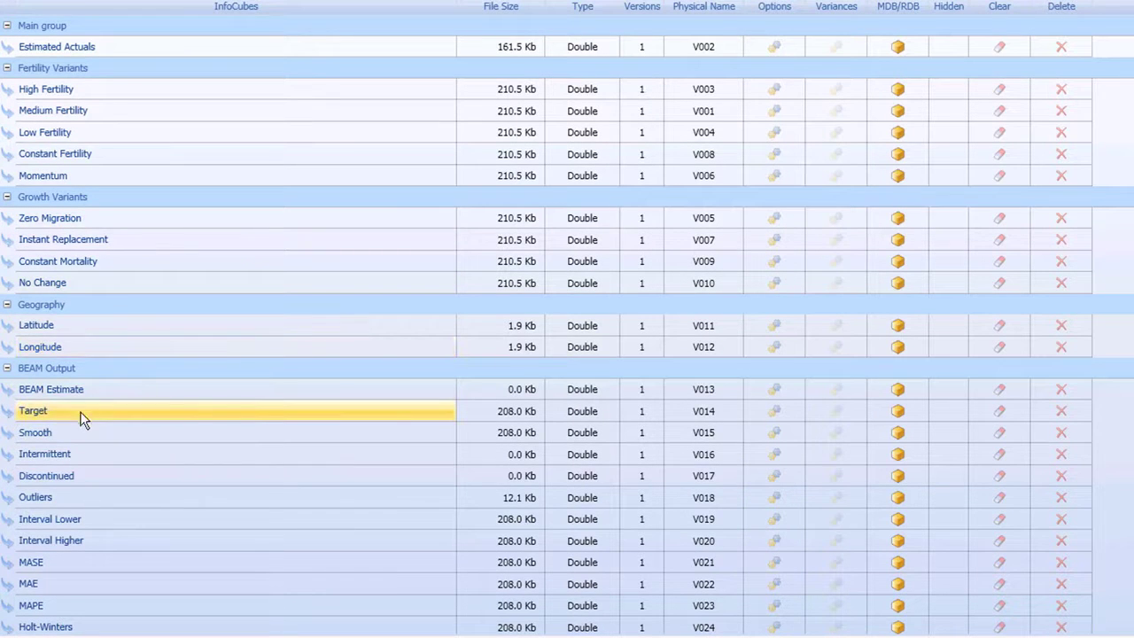
click(53, 99)
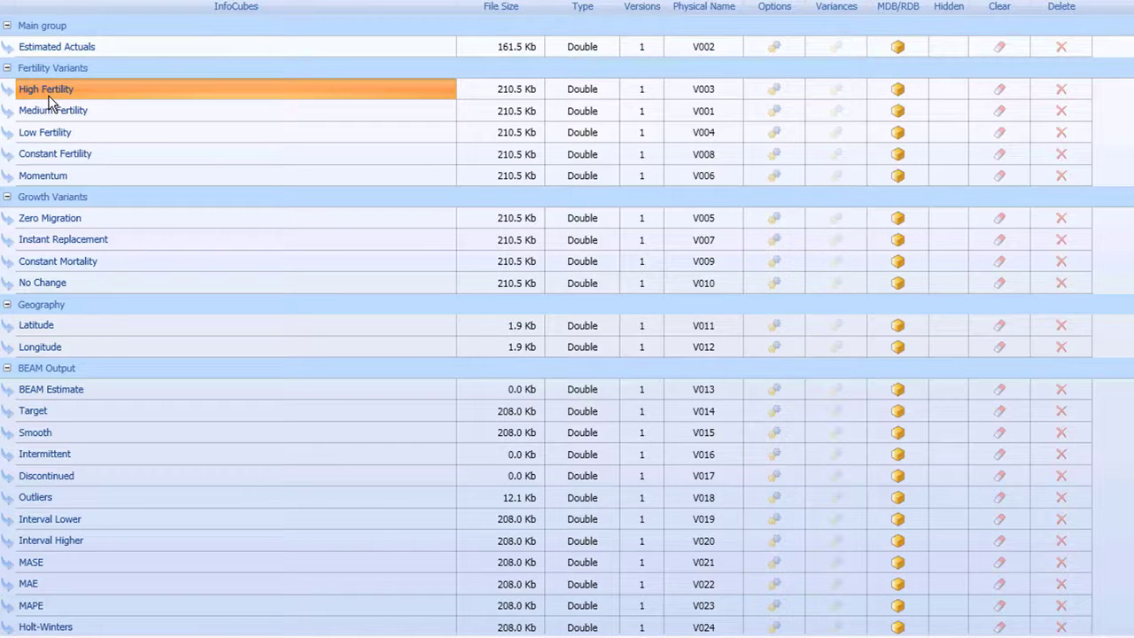
double_click(49, 101)
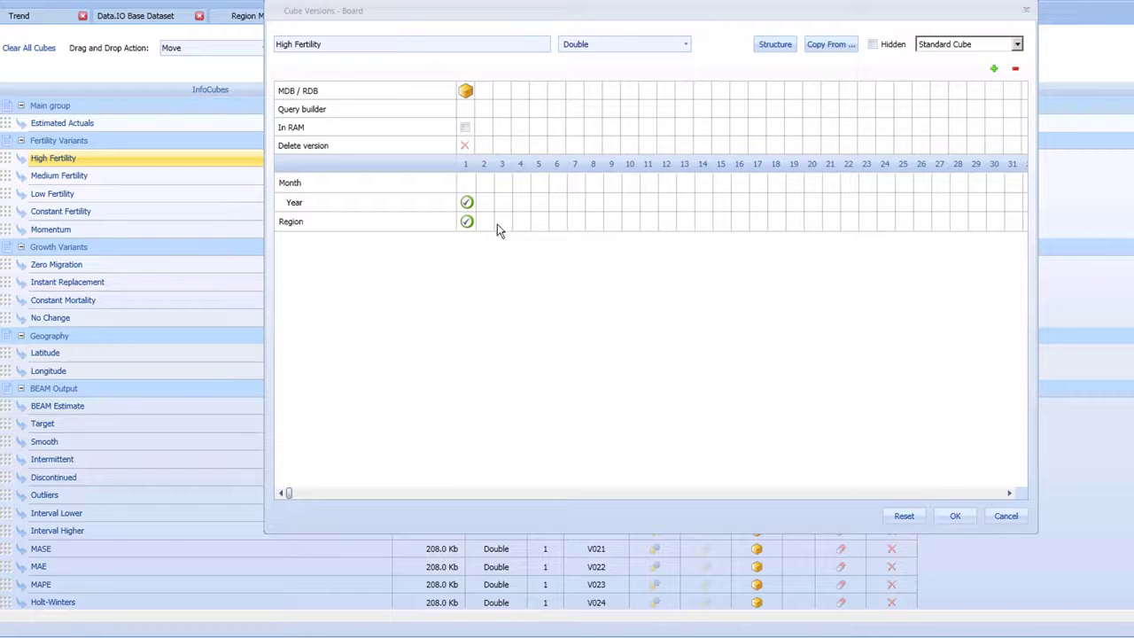
click(1005, 516)
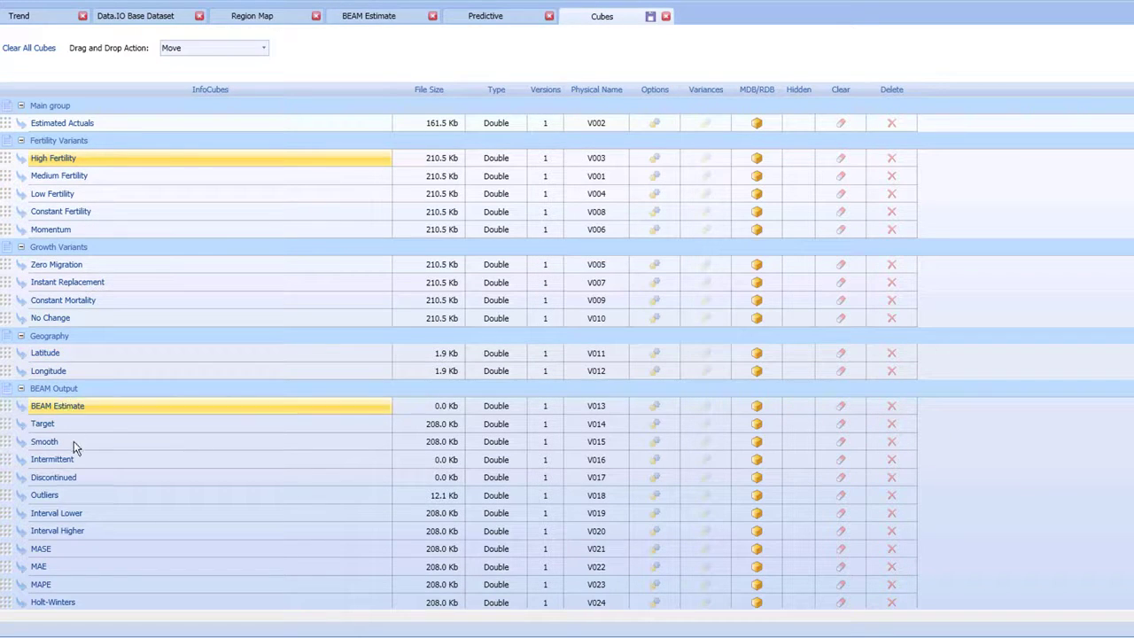
scroll(89, 497, down, 1)
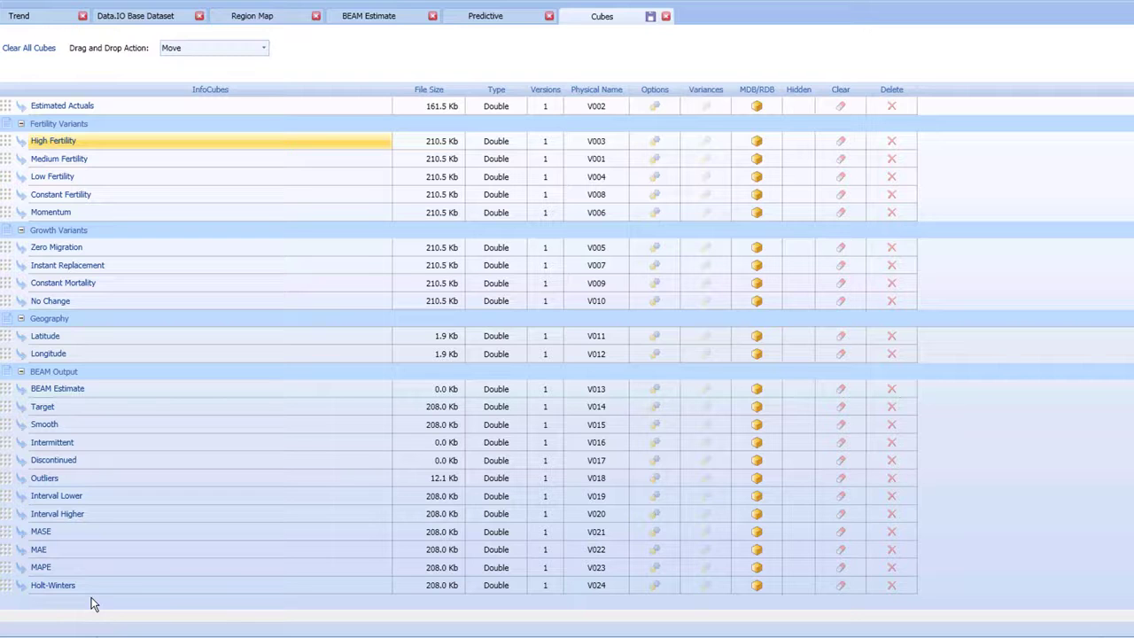
Return to the Predictive scenario "Forecast based on history" and view its run modes, leaving Learning & Forecast selected.
click(484, 22)
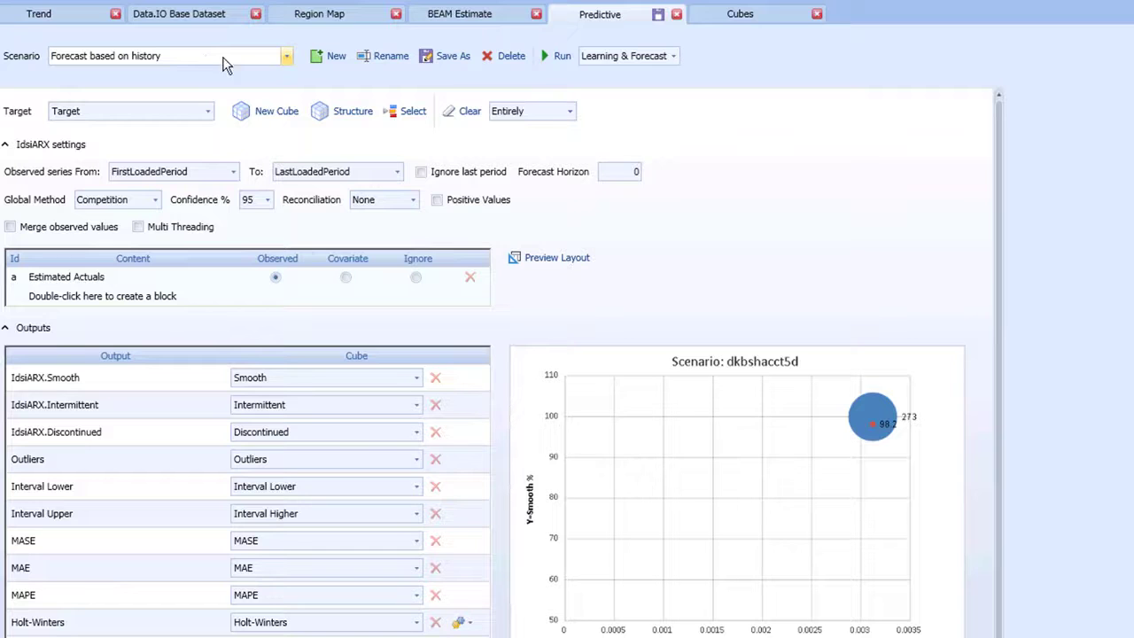
click(673, 56)
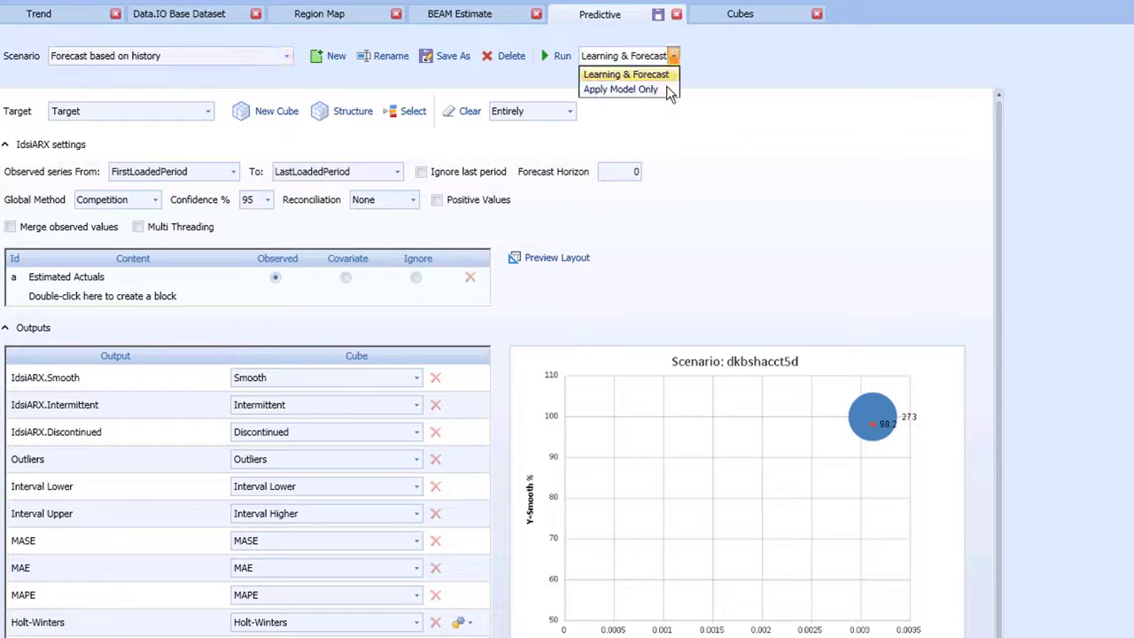
click(673, 58)
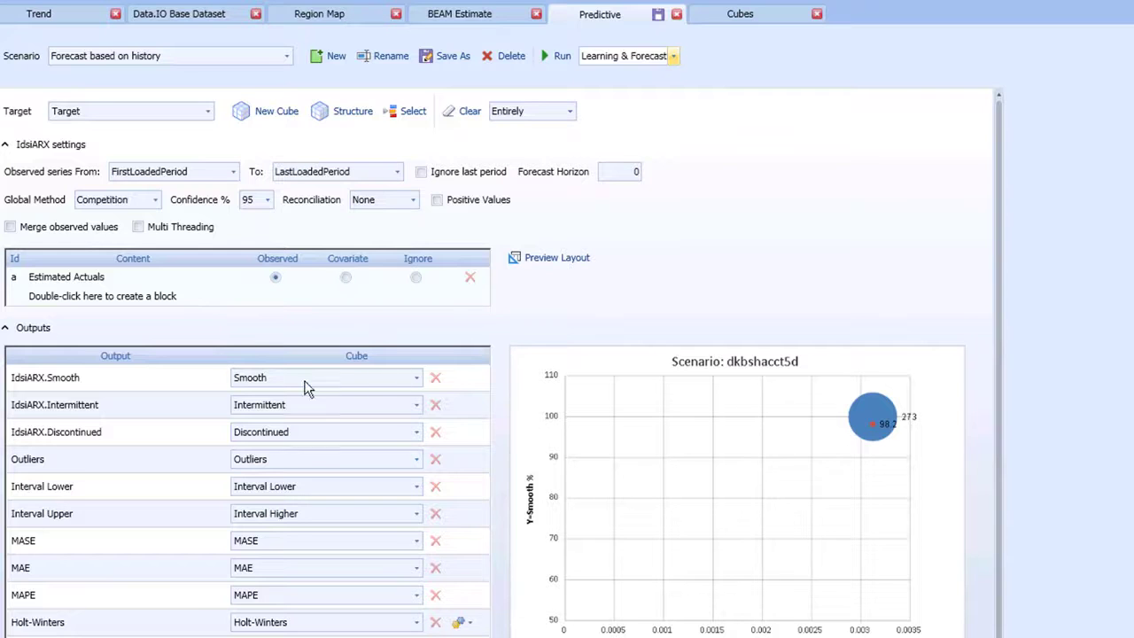
View the configuration dialog for a new block below Estimated Actuals and cancel it without adding a block.
click(71, 280)
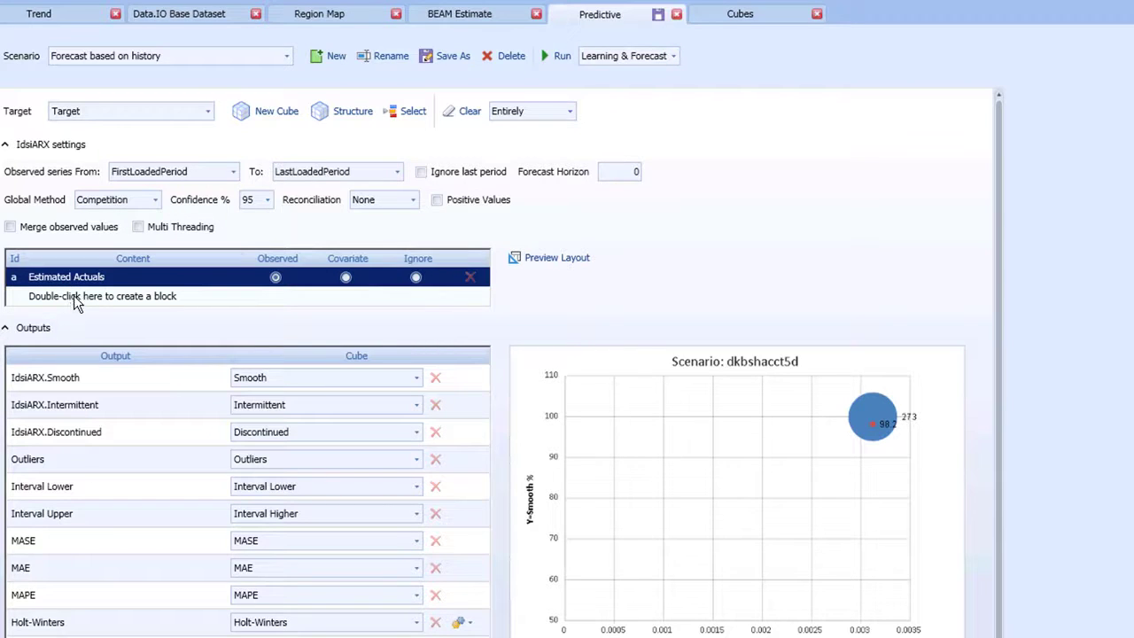
click(73, 299)
double_click(74, 295)
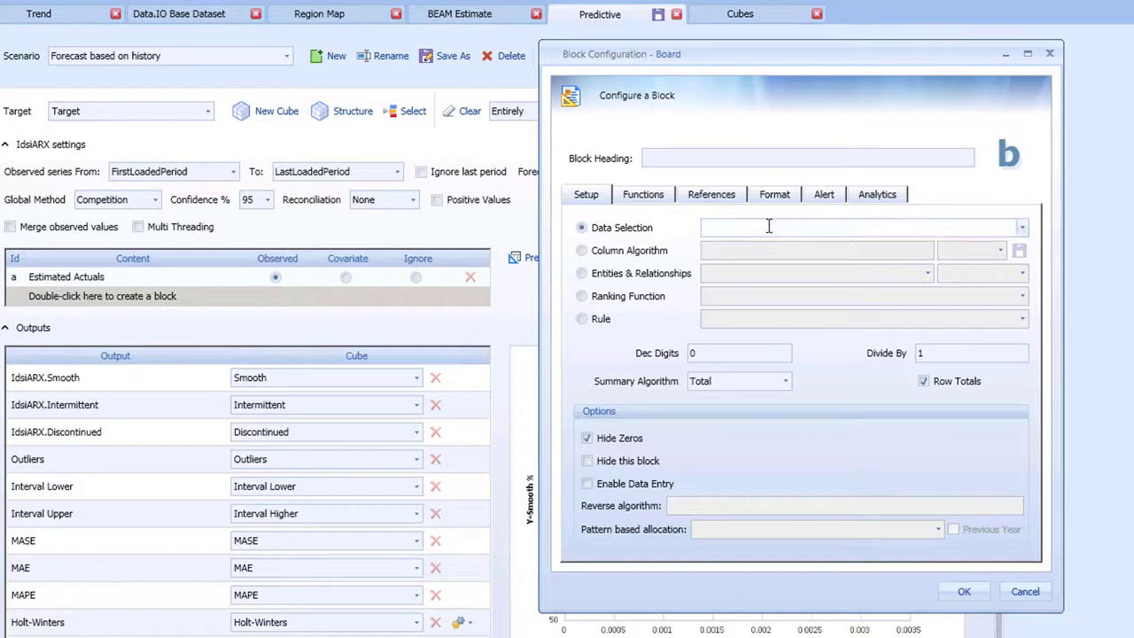
click(1029, 591)
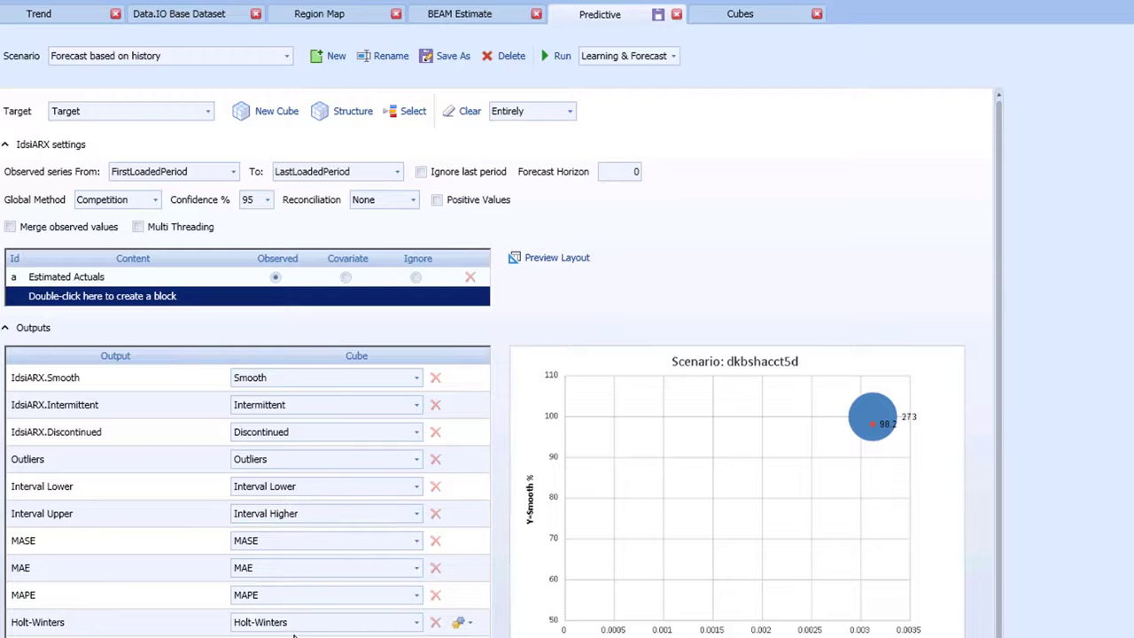
Review the BEAM Estimate screen for Uganda, and view the region choices on the Trend screen, leaving WORLD selected.
click(461, 15)
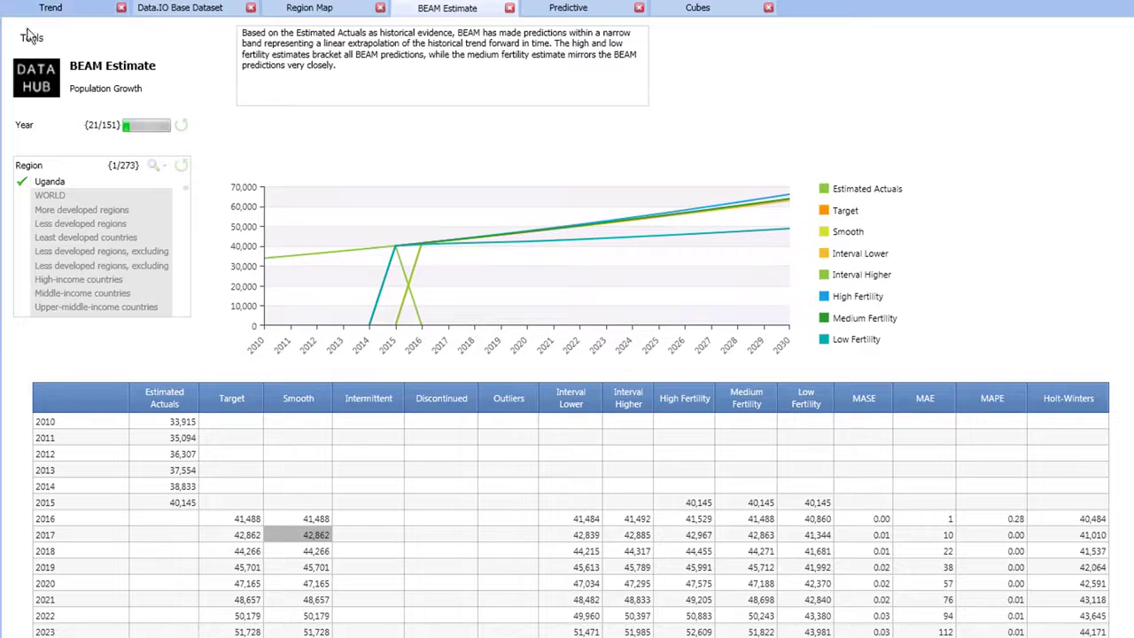
click(68, 7)
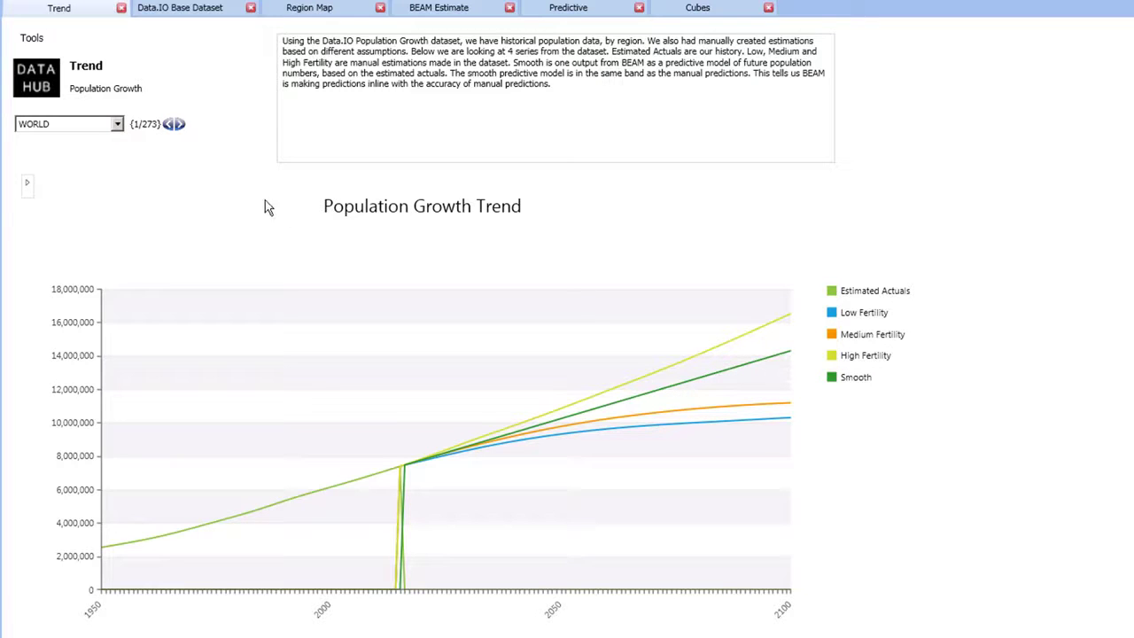
click(116, 124)
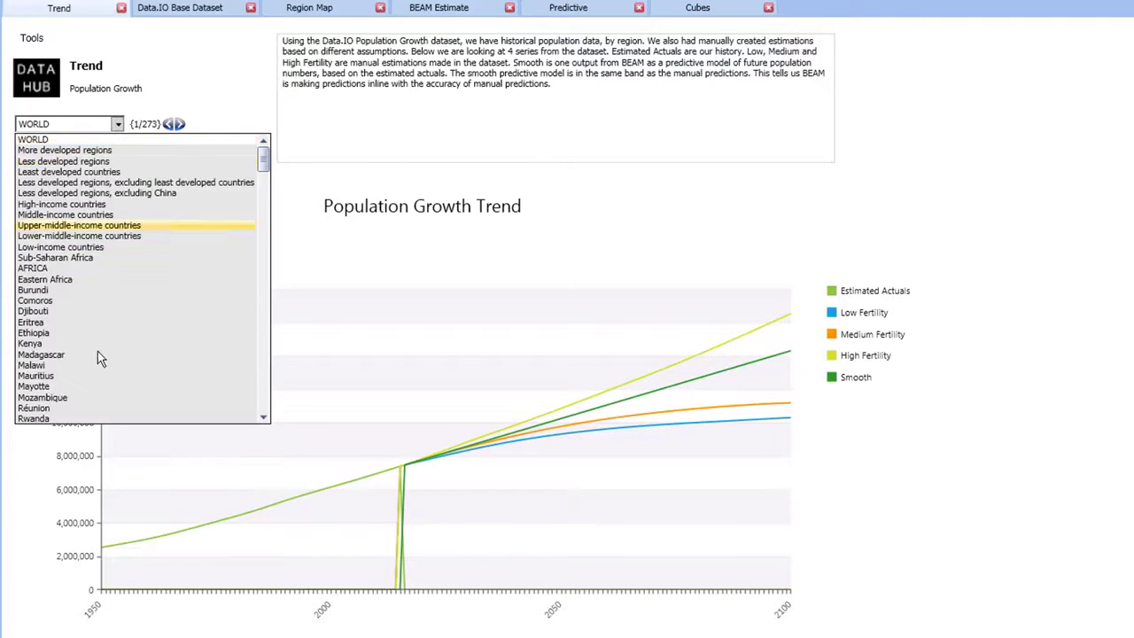
click(1029, 206)
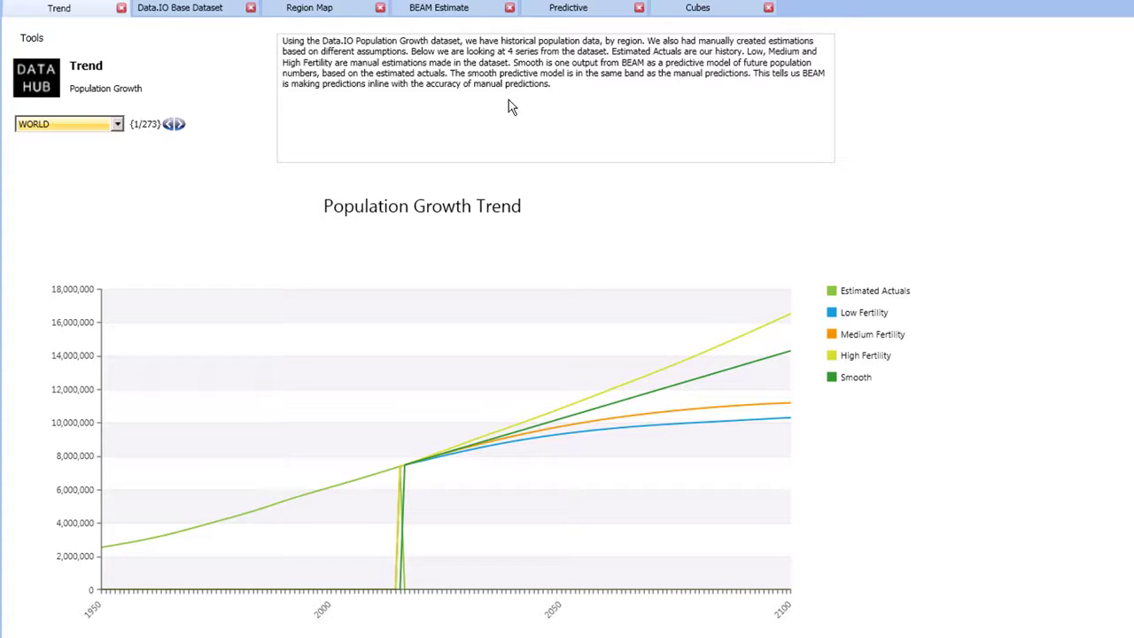
Revisit the Data.IO Base Dataset, Region Map and BEAM Estimate screens in turn to recap the source data, mapped regions and forecasts.
click(184, 11)
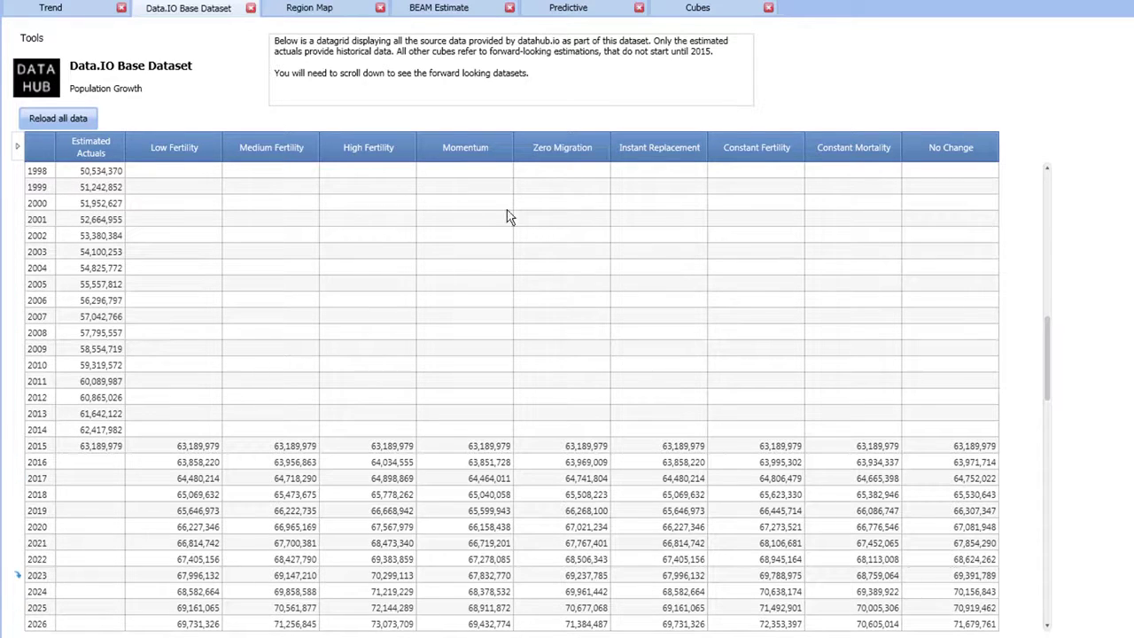
click(337, 11)
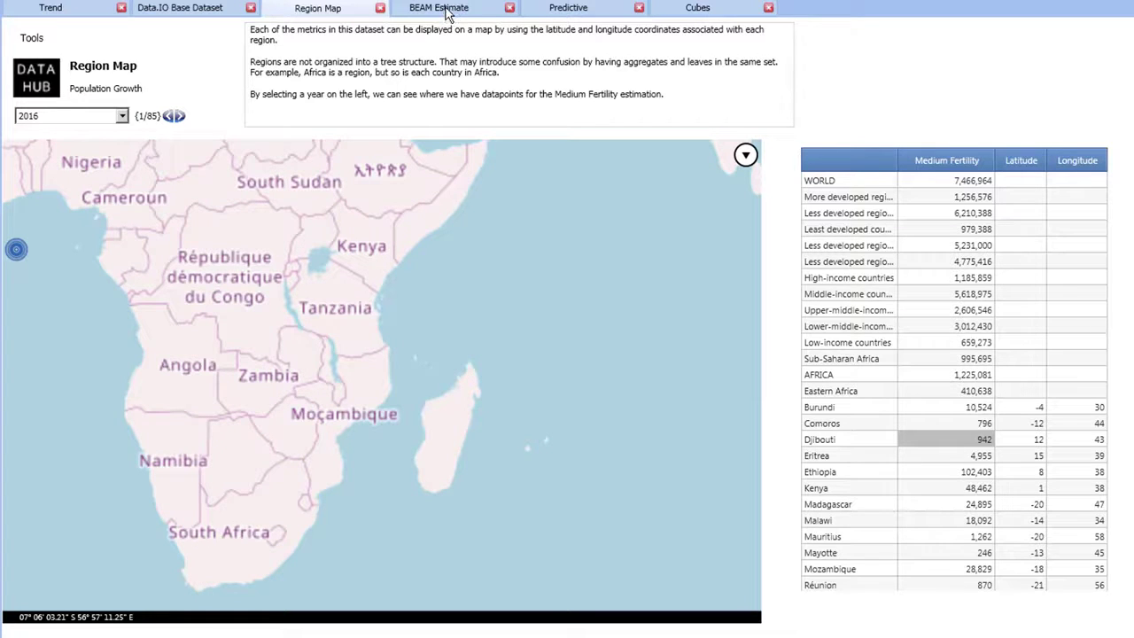
click(447, 11)
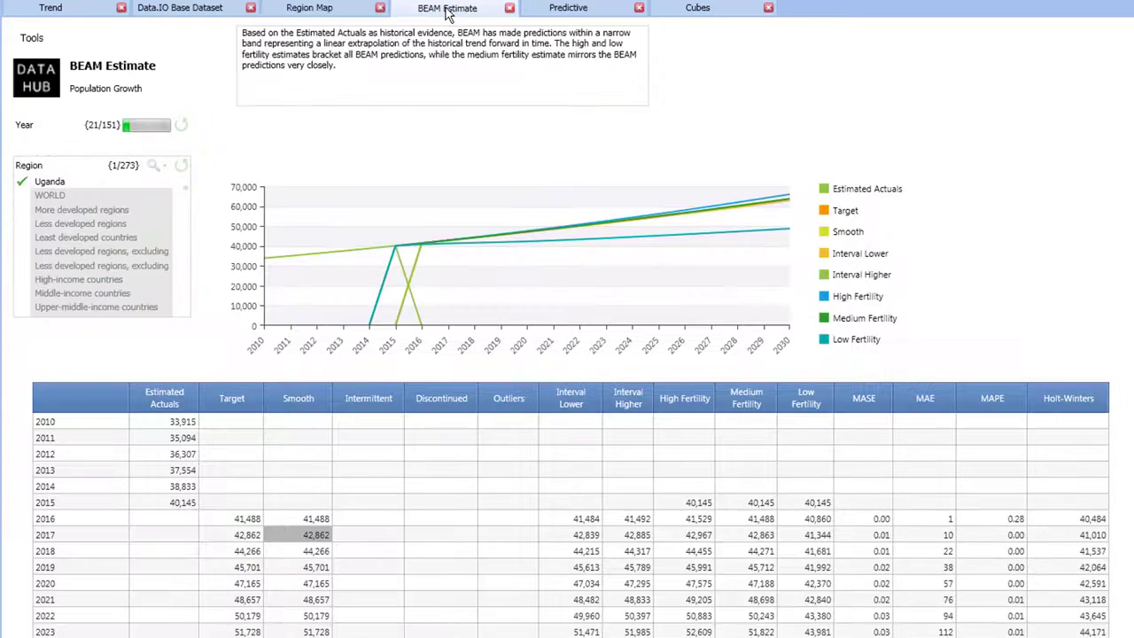